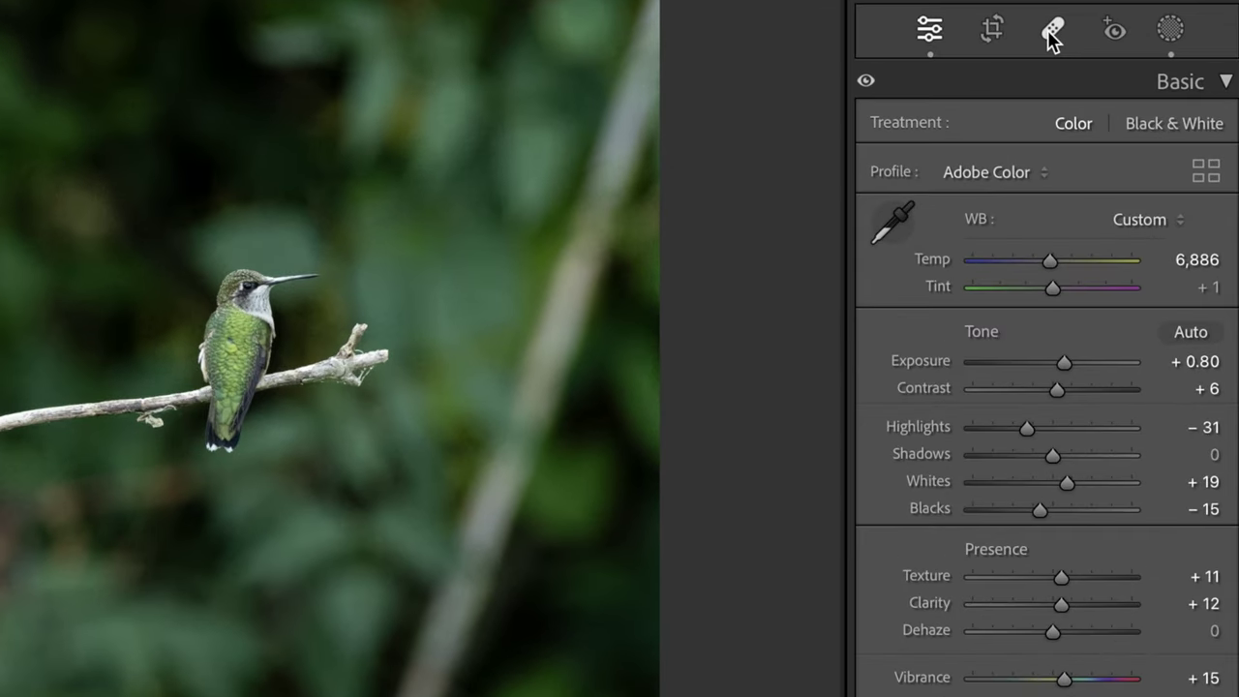
# Show the Remove tool settings: Content-Aware Remove mode, size 87, opacity 100.
pyautogui.click(1052, 34)
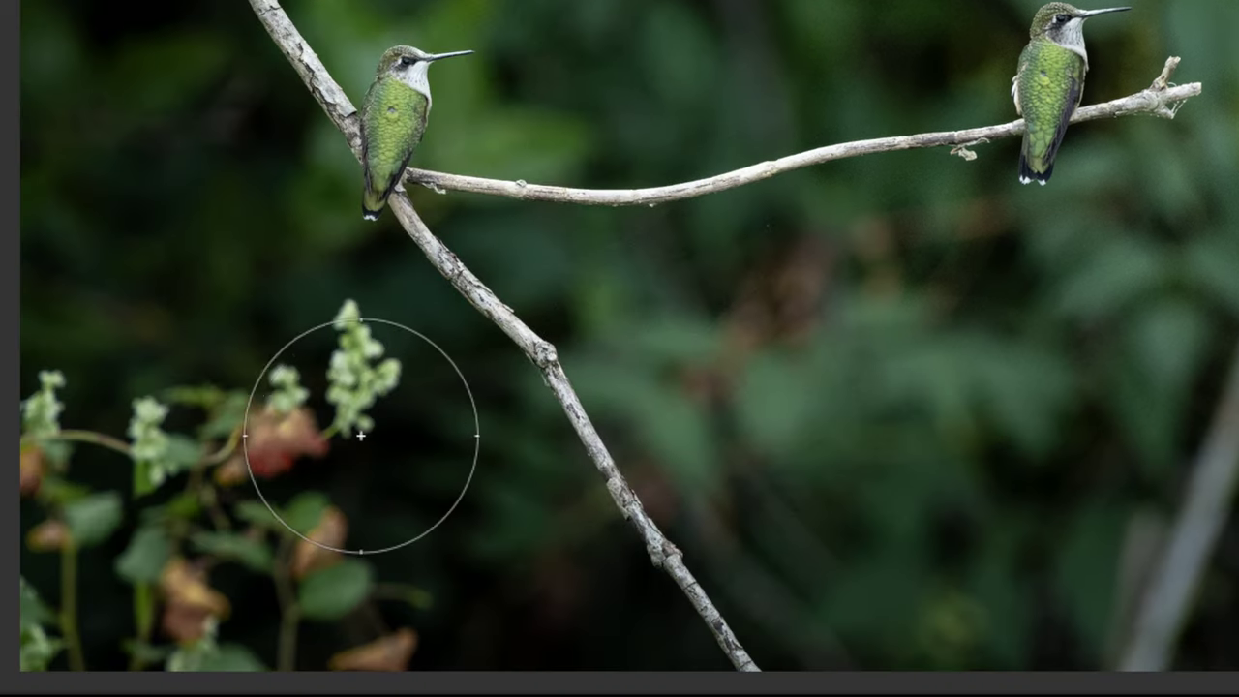
# Brush away the lower-left flowers and their specks, then paint down the blurred right-hand stalk.
pyautogui.scroll(-3, 356, 426)
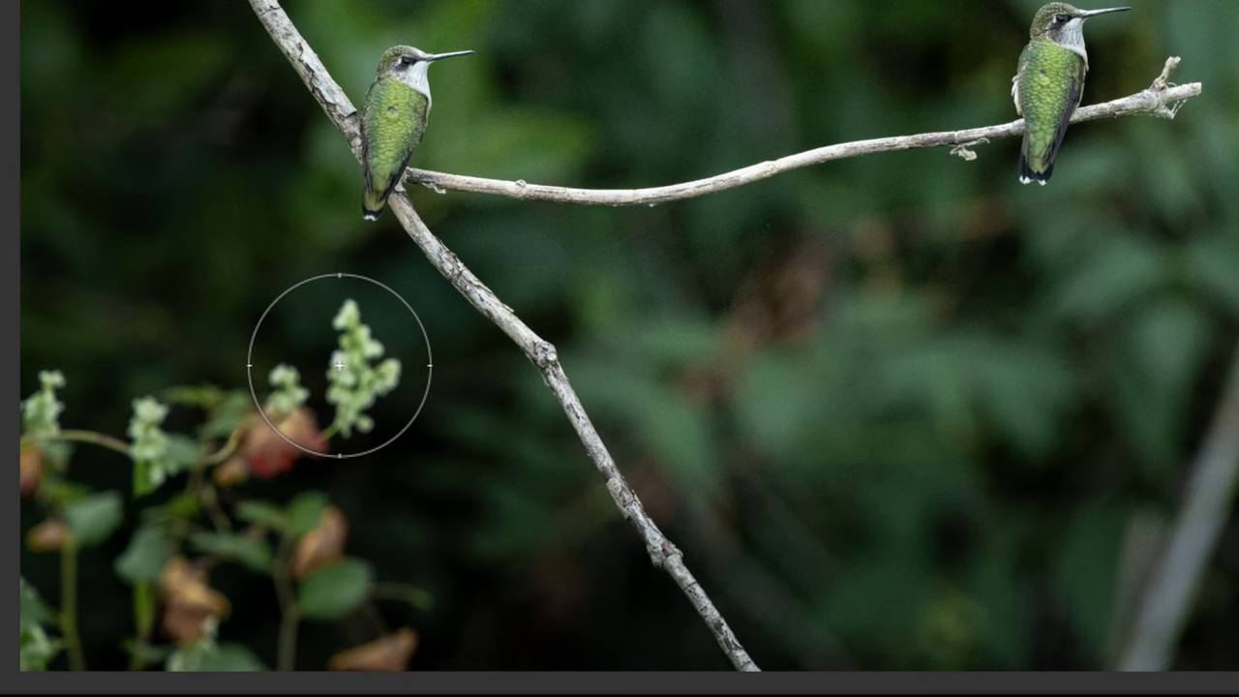
pyautogui.moveTo(339, 366)
pyautogui.mouseDown()
pyautogui.moveTo(199, 406)
pyautogui.moveTo(53, 392)
pyautogui.moveTo(55, 635)
pyautogui.moveTo(319, 661)
pyautogui.moveTo(368, 646)
pyautogui.moveTo(338, 568)
pyautogui.moveTo(335, 500)
pyautogui.moveTo(265, 522)
pyautogui.moveTo(190, 521)
pyautogui.mouseUp()
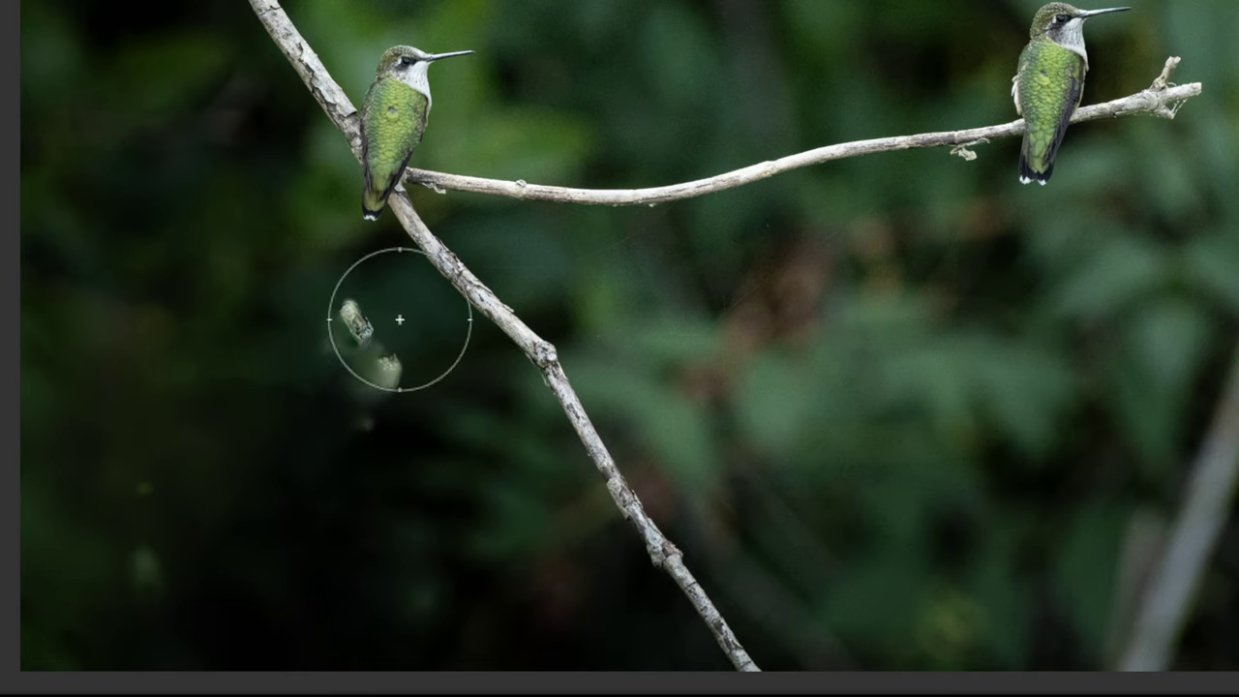
pyautogui.moveTo(345, 341); pyautogui.dragTo(380, 393)
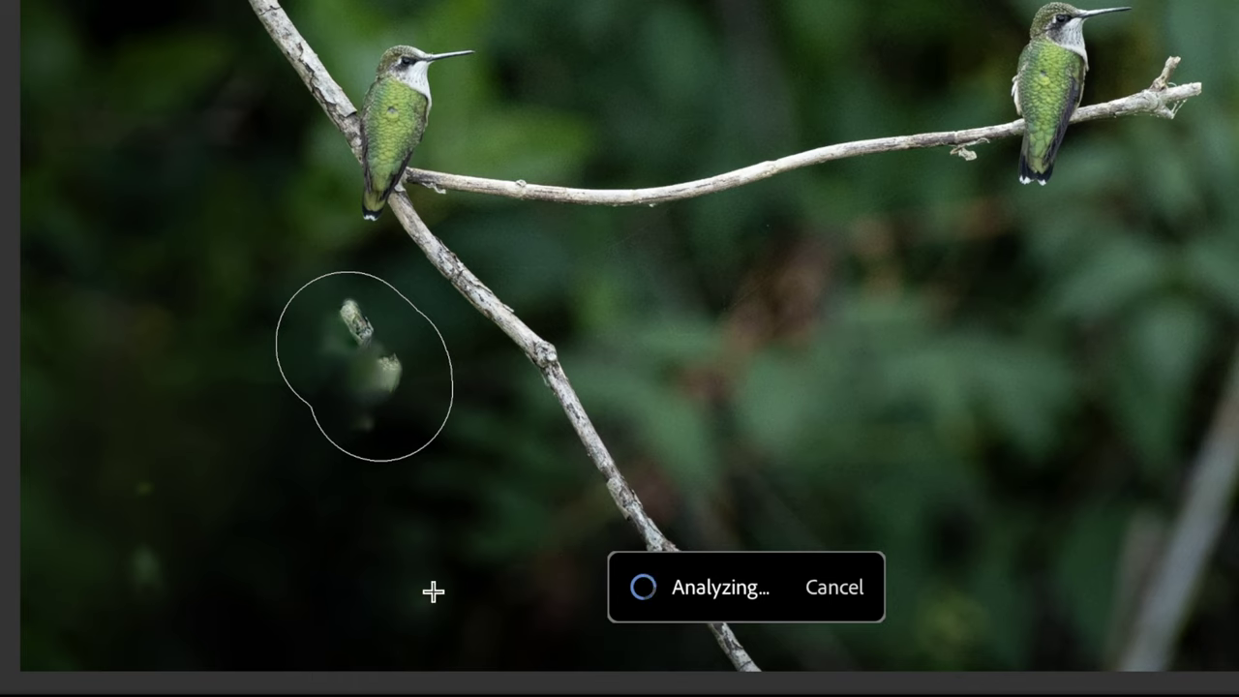
pyautogui.click(150, 540)
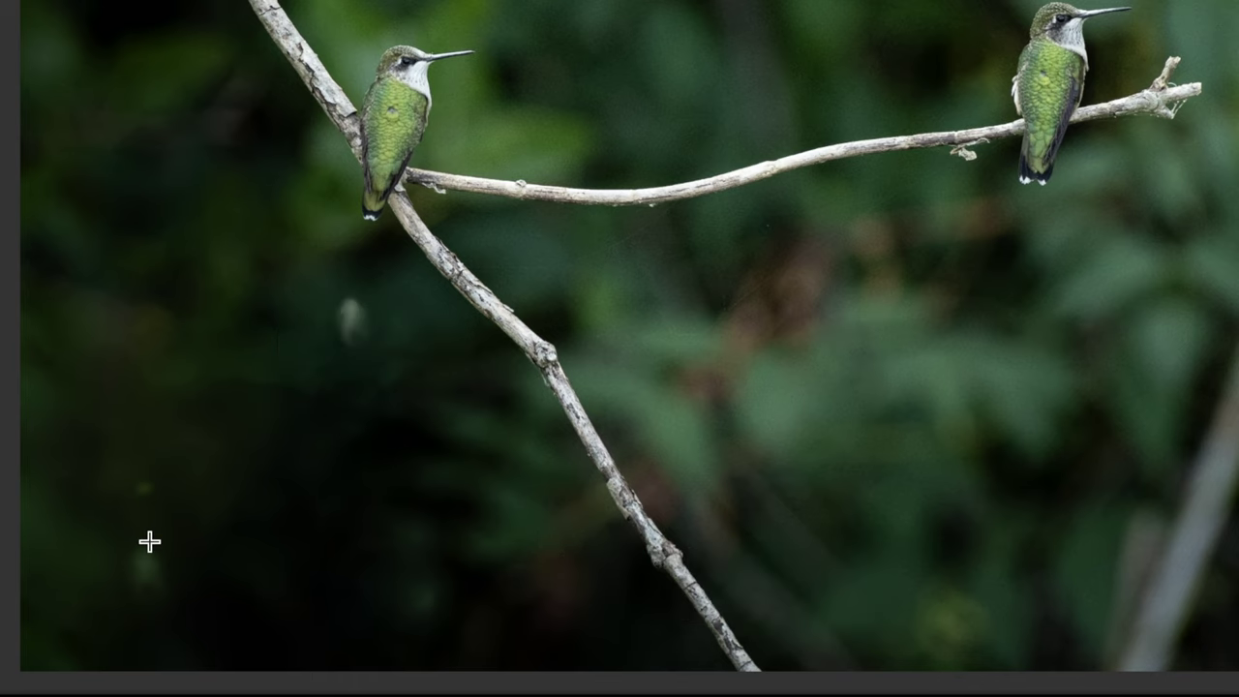
pyautogui.click(341, 335)
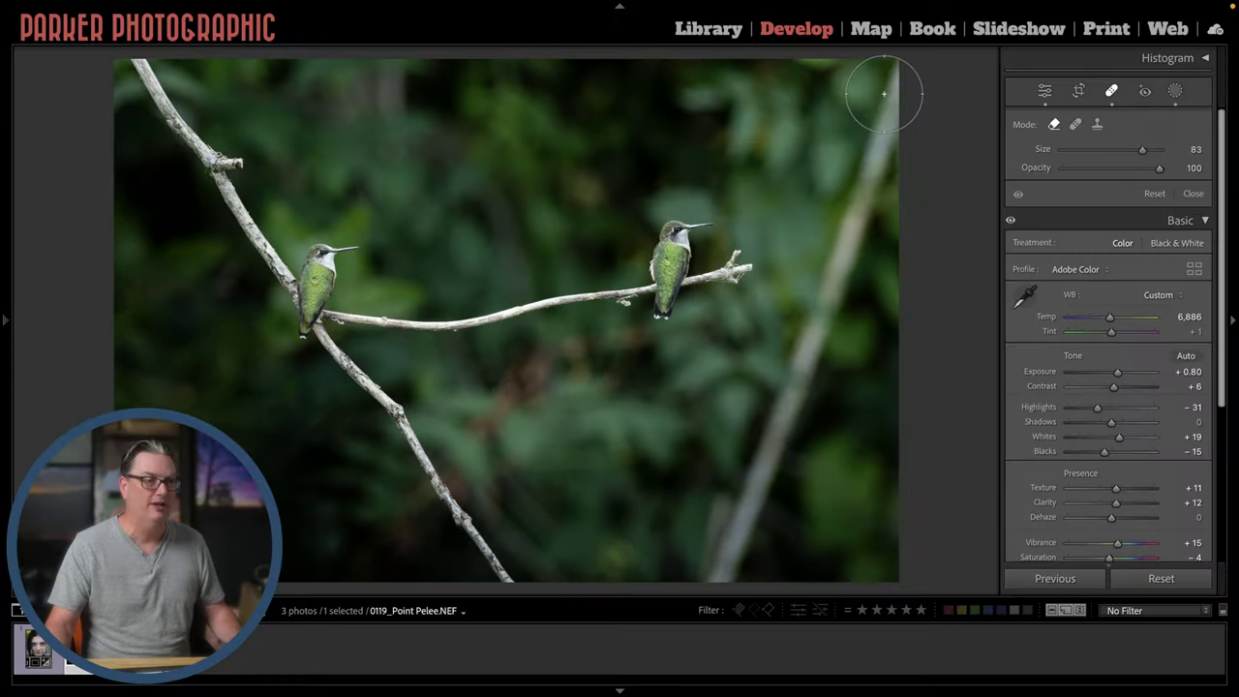
pyautogui.moveTo(971, 1)
pyautogui.mouseDown()
pyautogui.moveTo(993, 199)
pyautogui.moveTo(907, 311)
pyautogui.mouseUp()
pyautogui.moveTo(805, 338); pyautogui.dragTo(712, 579)
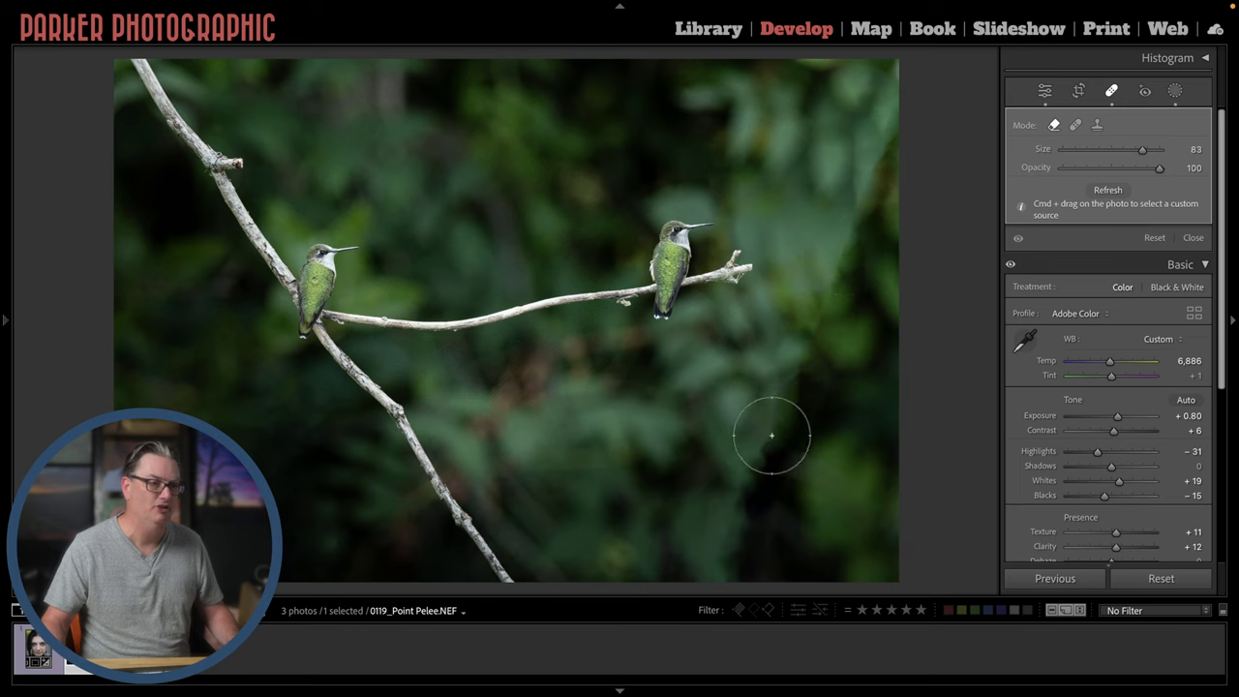
# Erase the remaining stalk traces near the right-hand hummingbird and beyond the branch tip.
pyautogui.moveTo(871, 153); pyautogui.dragTo(845, 236)
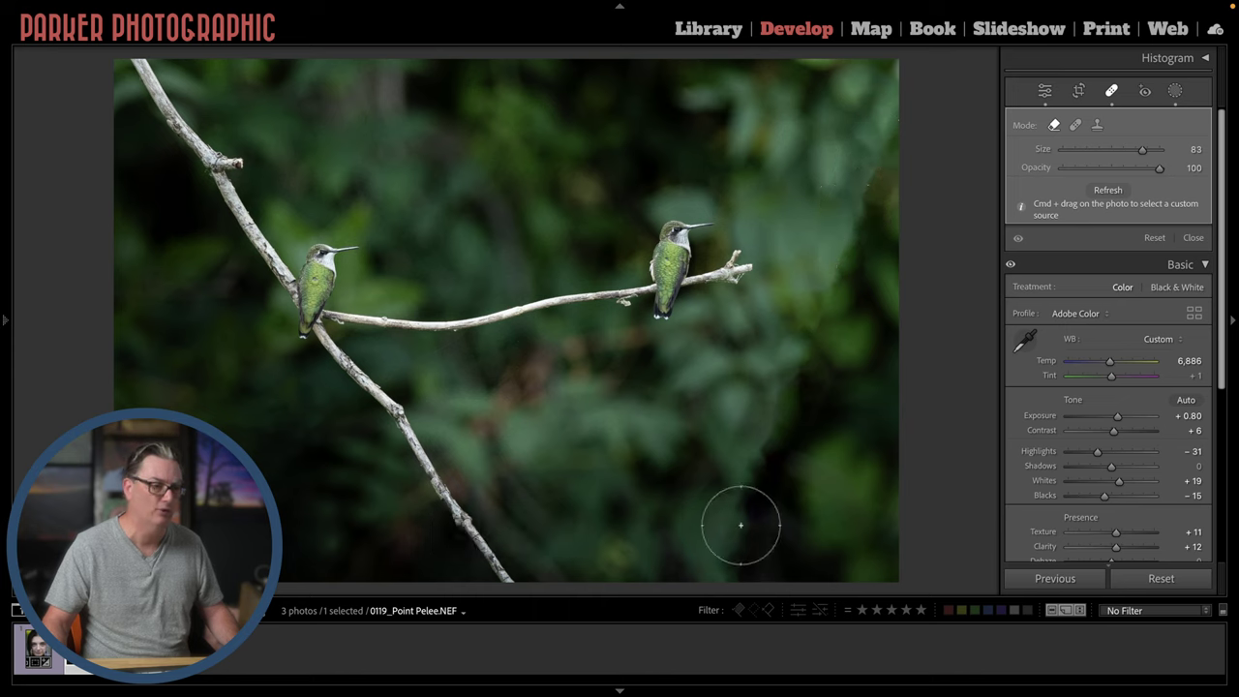
pyautogui.moveTo(830, 247); pyautogui.dragTo(826, 287)
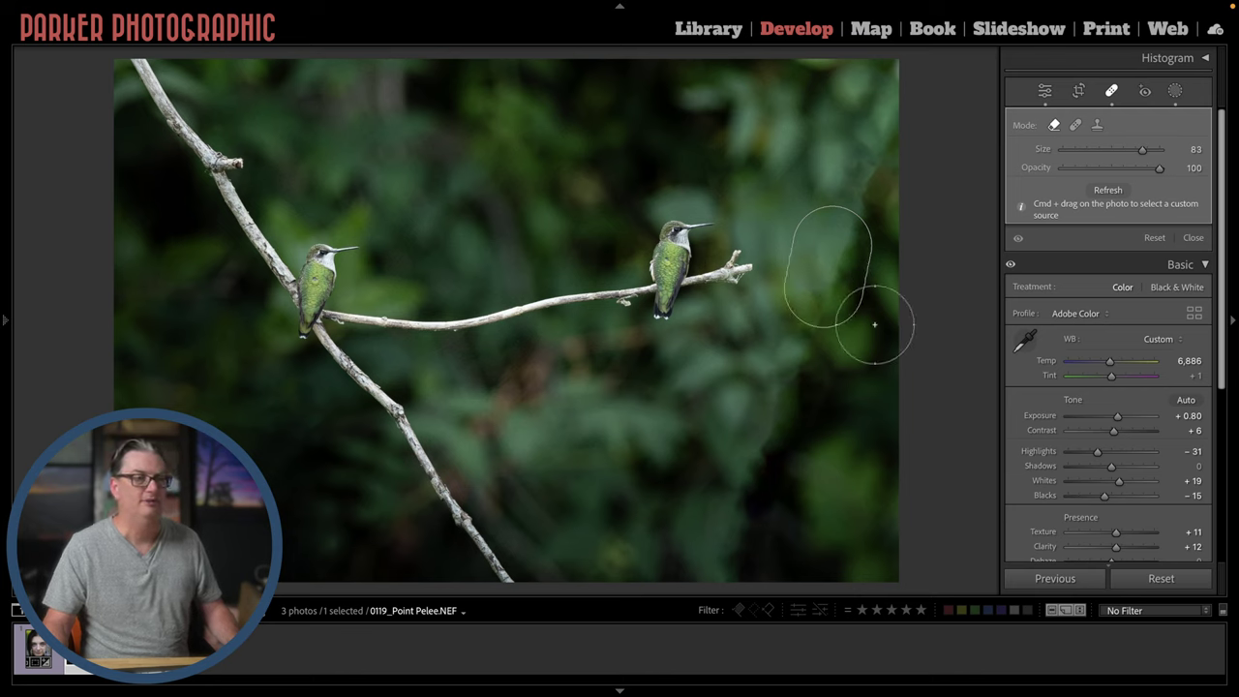
pyautogui.click(850, 244)
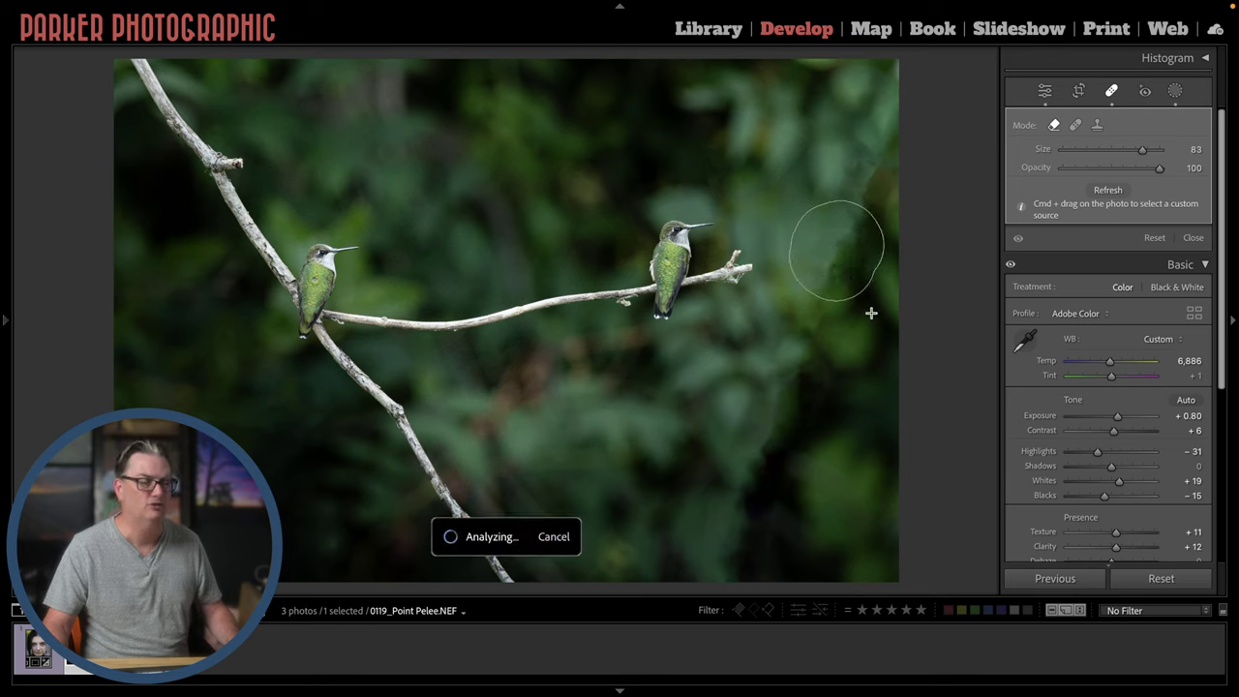
pyautogui.click(799, 319)
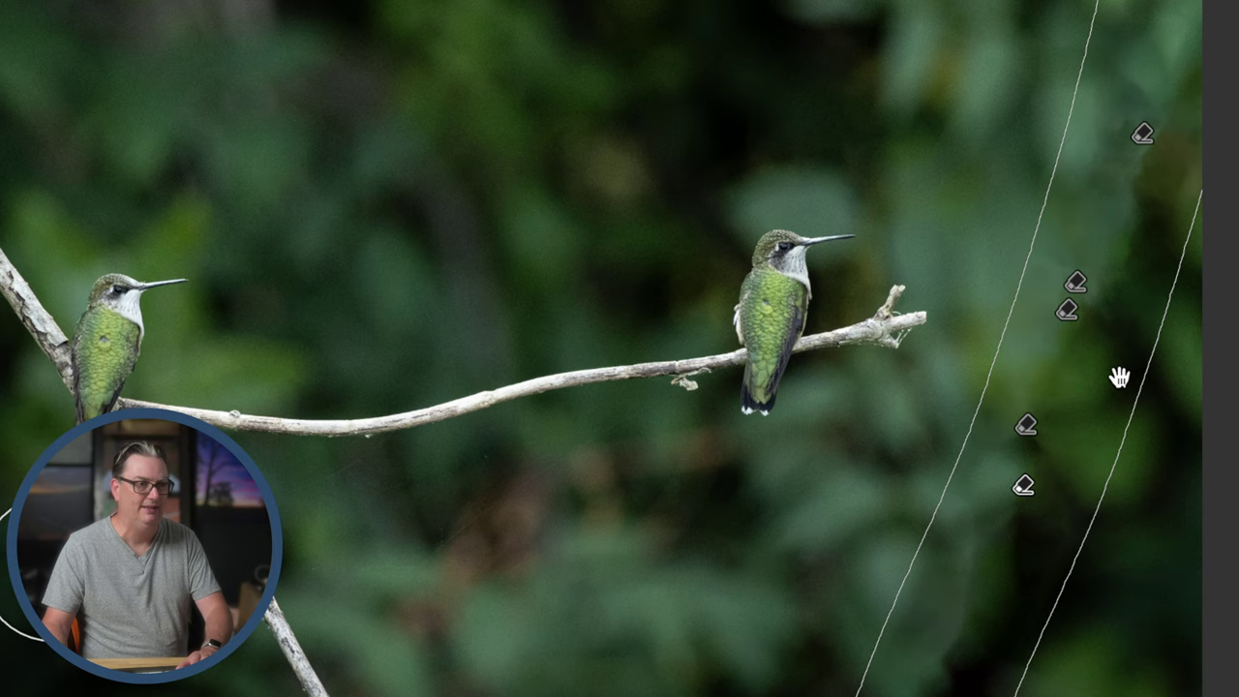
# Delete one removal pin and undo it, then marquee-select the right-hand stalk pins and zoom out.
pyautogui.press('Delete')
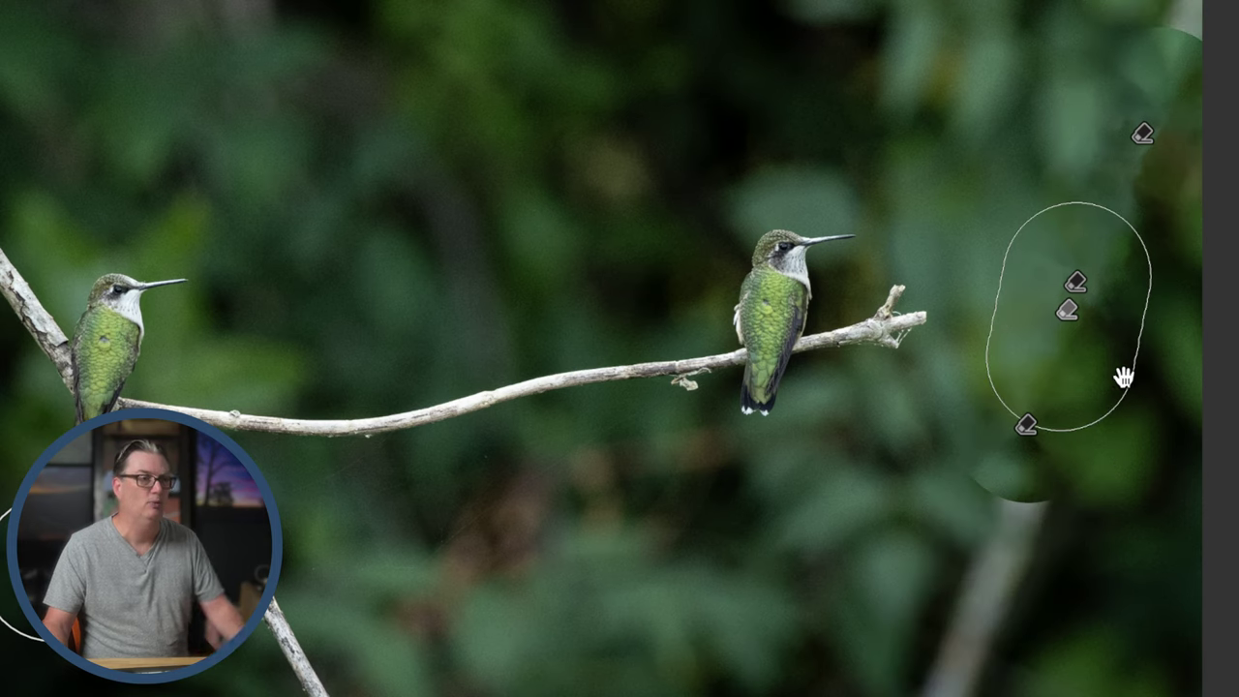
pyautogui.hotkey('ctrl', 'z')
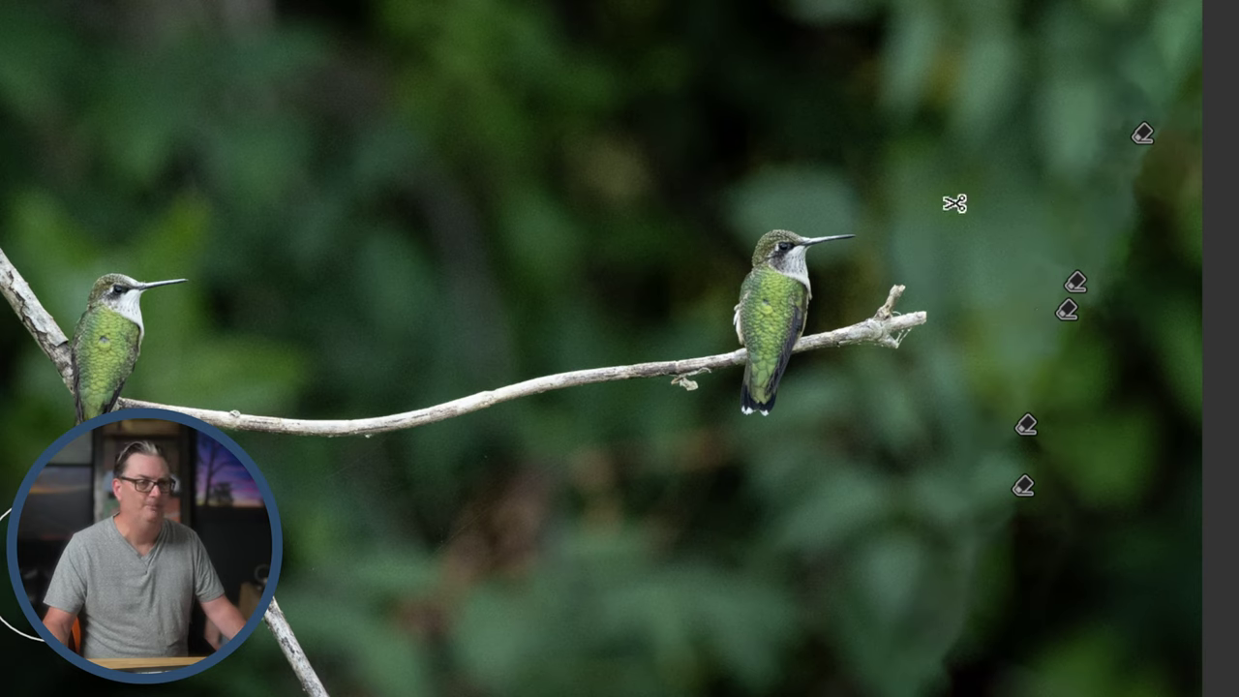
pyautogui.moveTo(939, 53); pyautogui.dragTo(1122, 456)
pyautogui.moveTo(957, 97); pyautogui.dragTo(1188, 533)
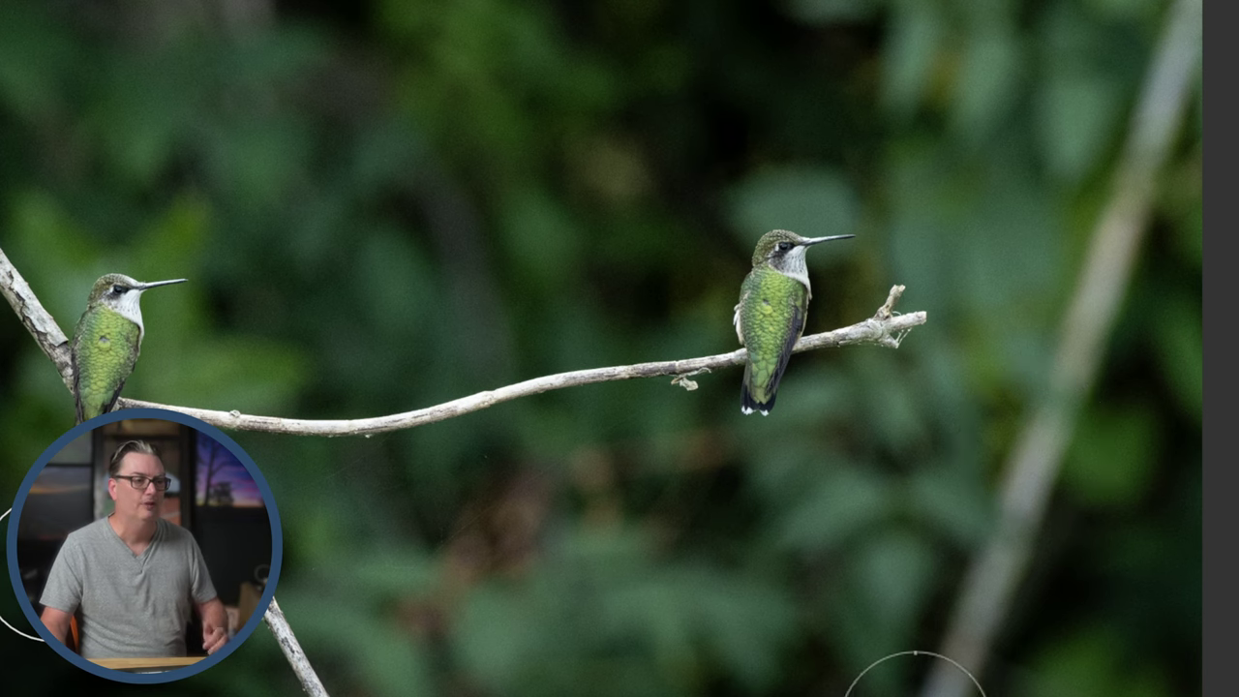
pyautogui.hotkey('ctrl', '-')
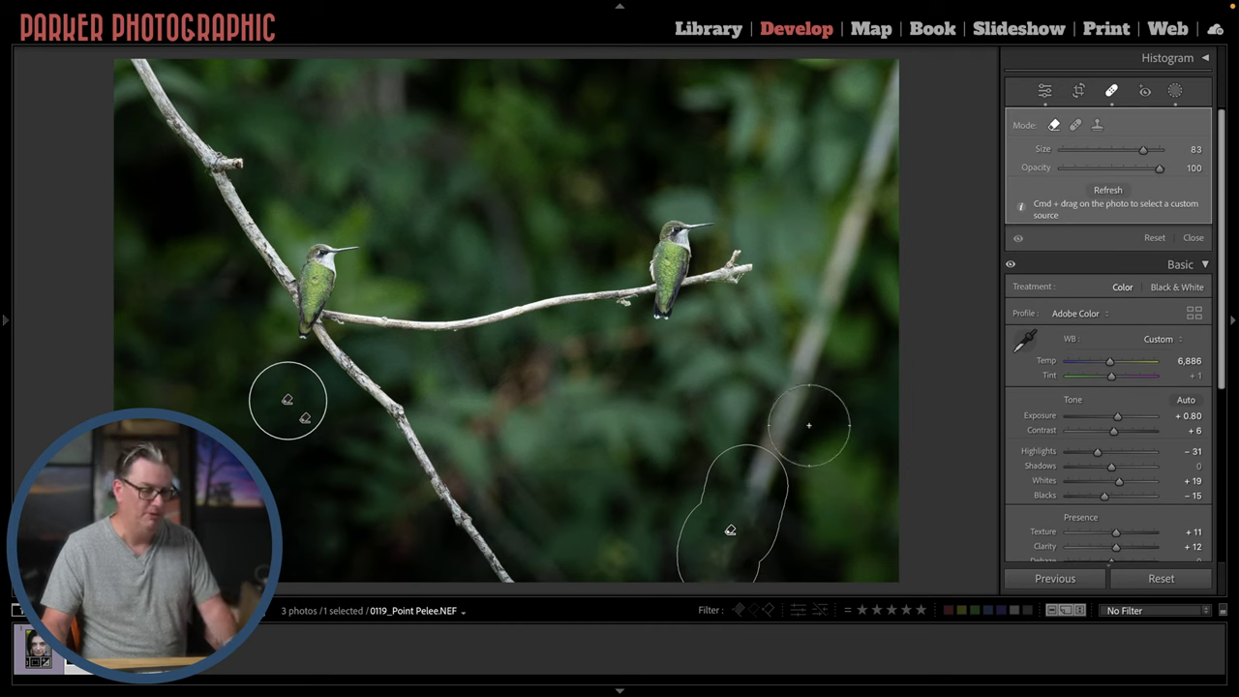
# Paint two size-83 Remove strokes up the bottom end of the blurred right-hand stalk.
pyautogui.moveTo(783, 423); pyautogui.dragTo(763, 481)
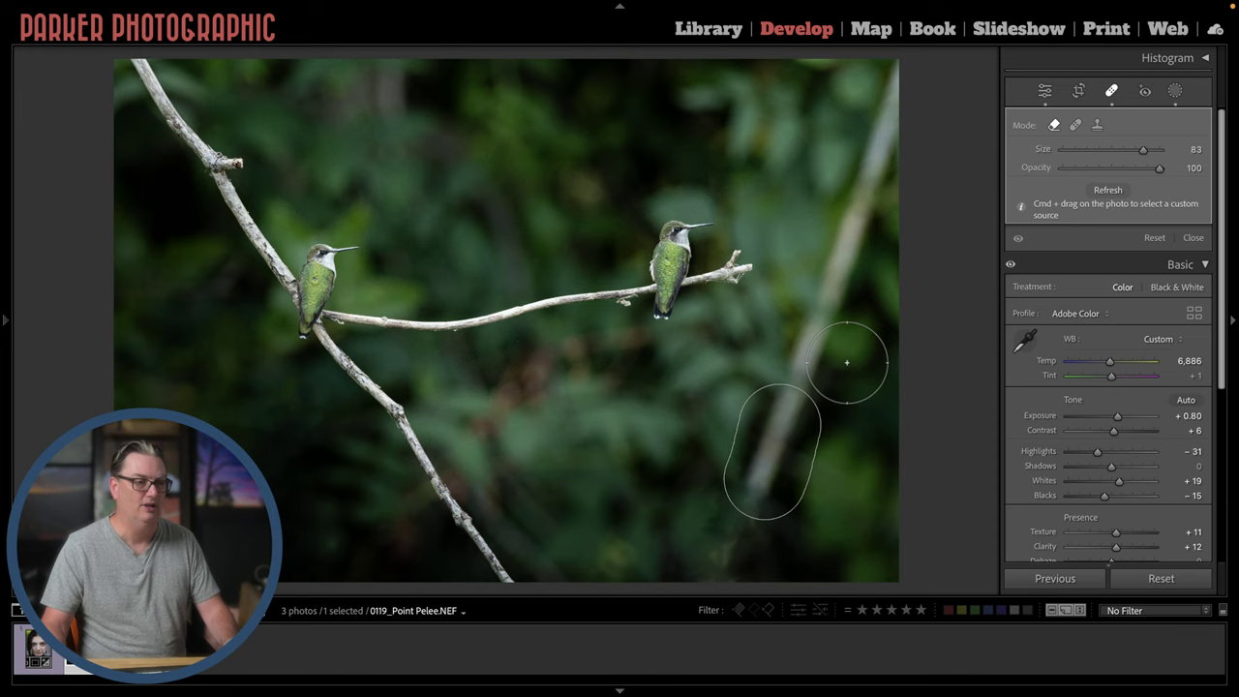
pyautogui.moveTo(818, 314); pyautogui.dragTo(786, 422)
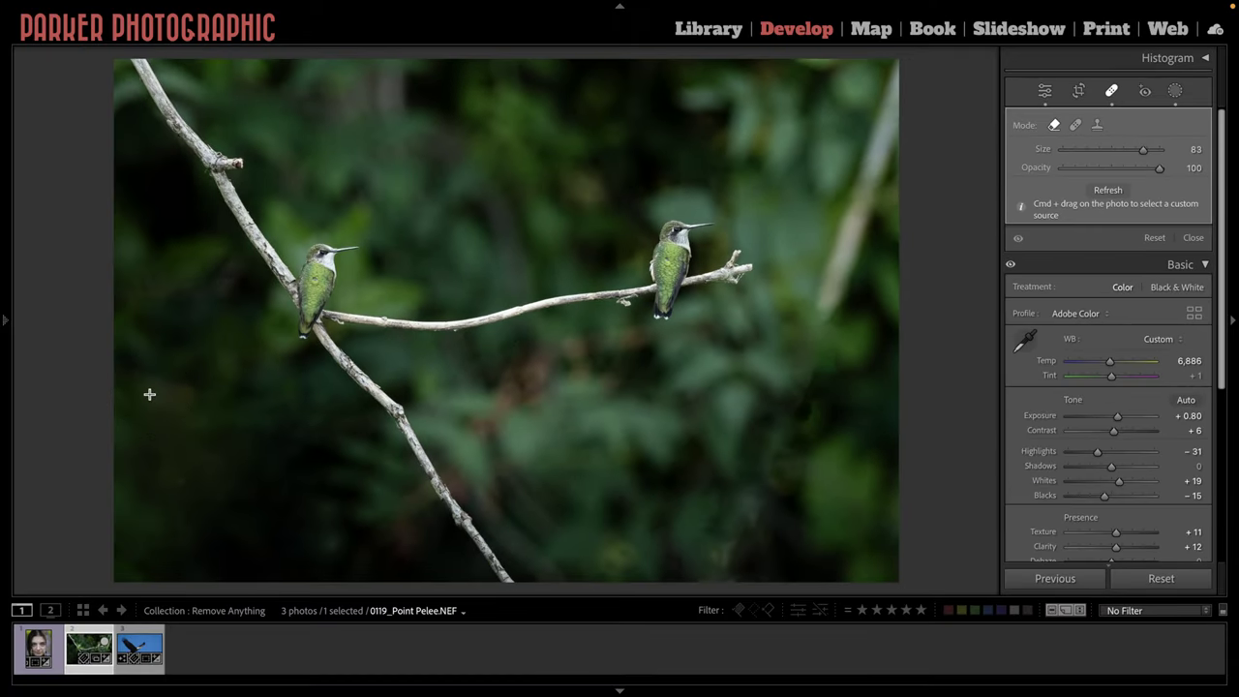
# Apply a rectangular removal over the dark lower-left corner of the hummingbird photo.
pyautogui.moveTo(144, 378); pyautogui.dragTo(320, 571)
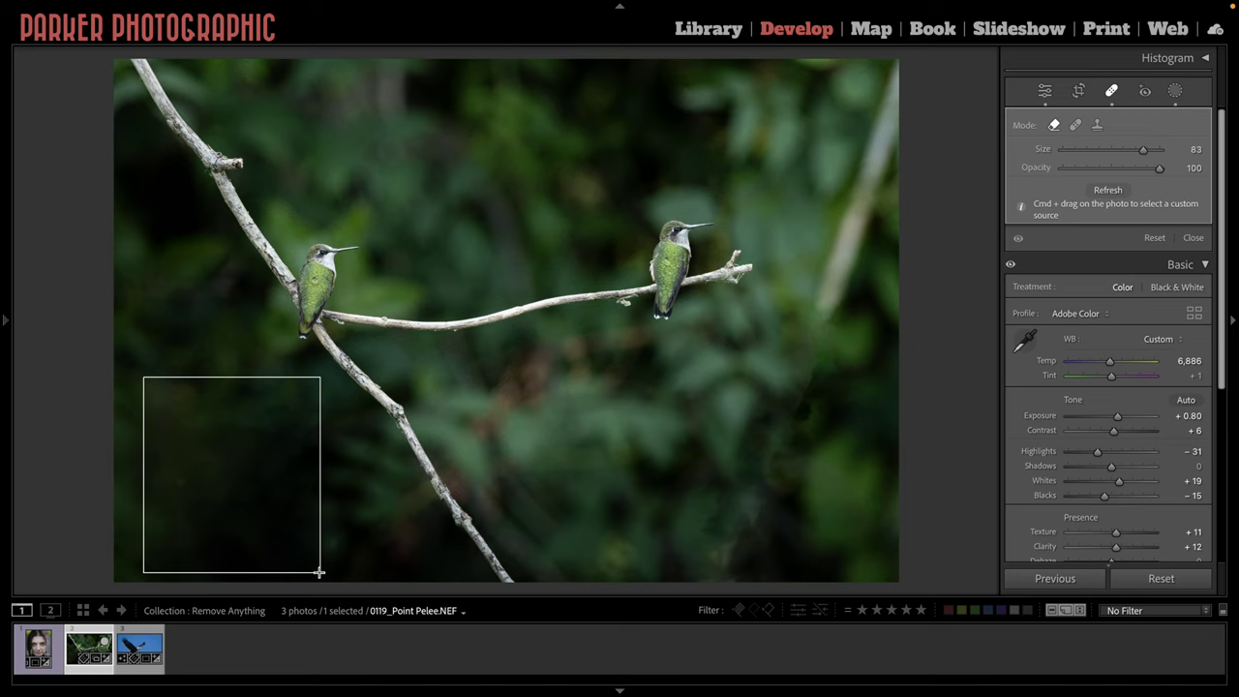
pyautogui.moveTo(320, 572); pyautogui.dragTo(319, 572)
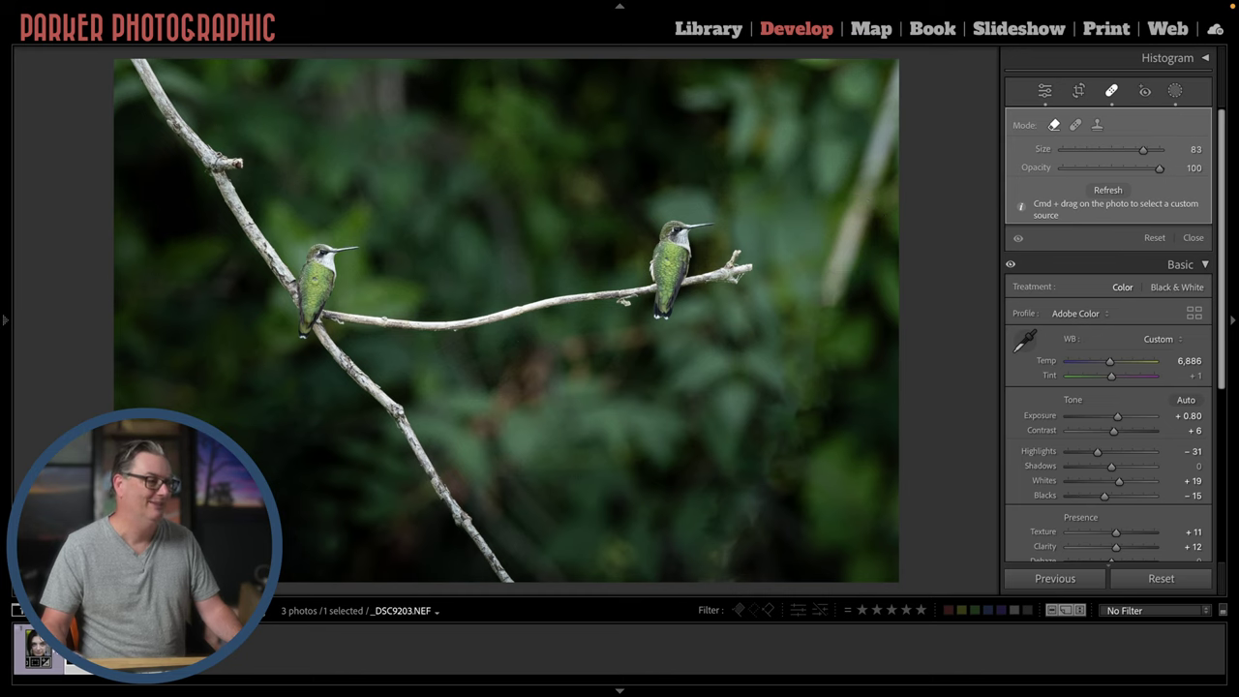
# Open portrait _DSC9203.NEF and zoom to 1:1 on the forehead.
pyautogui.click(36, 647)
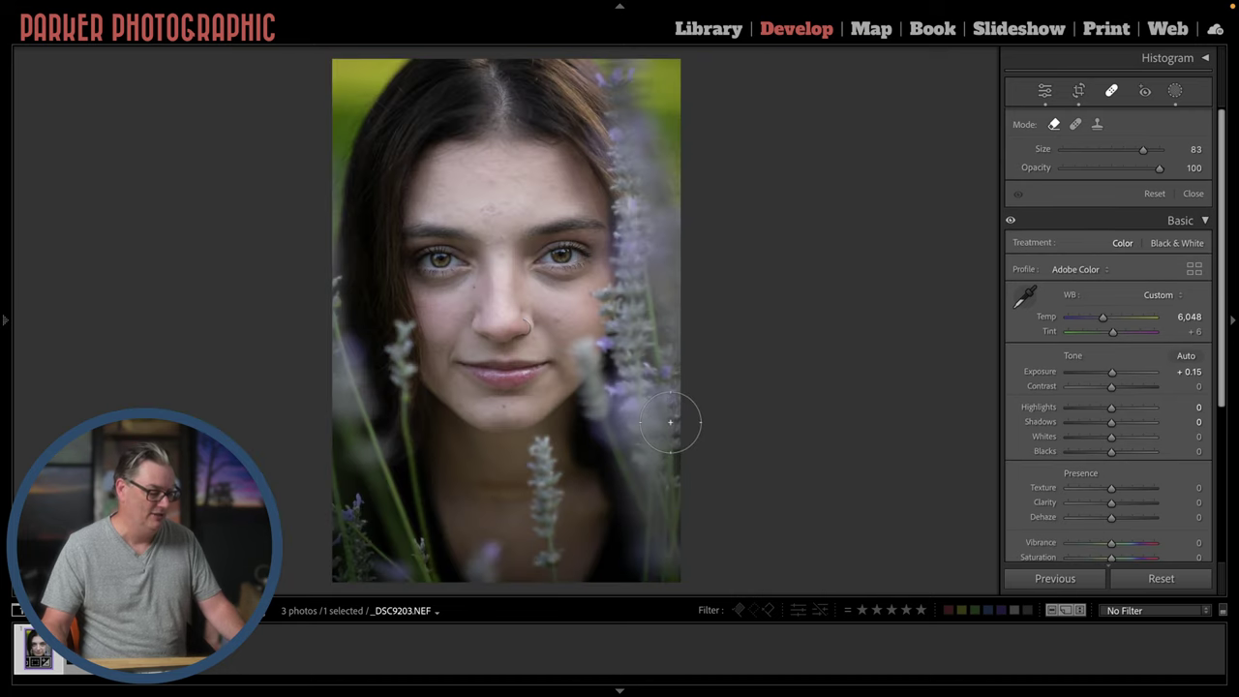
pyautogui.press('z')
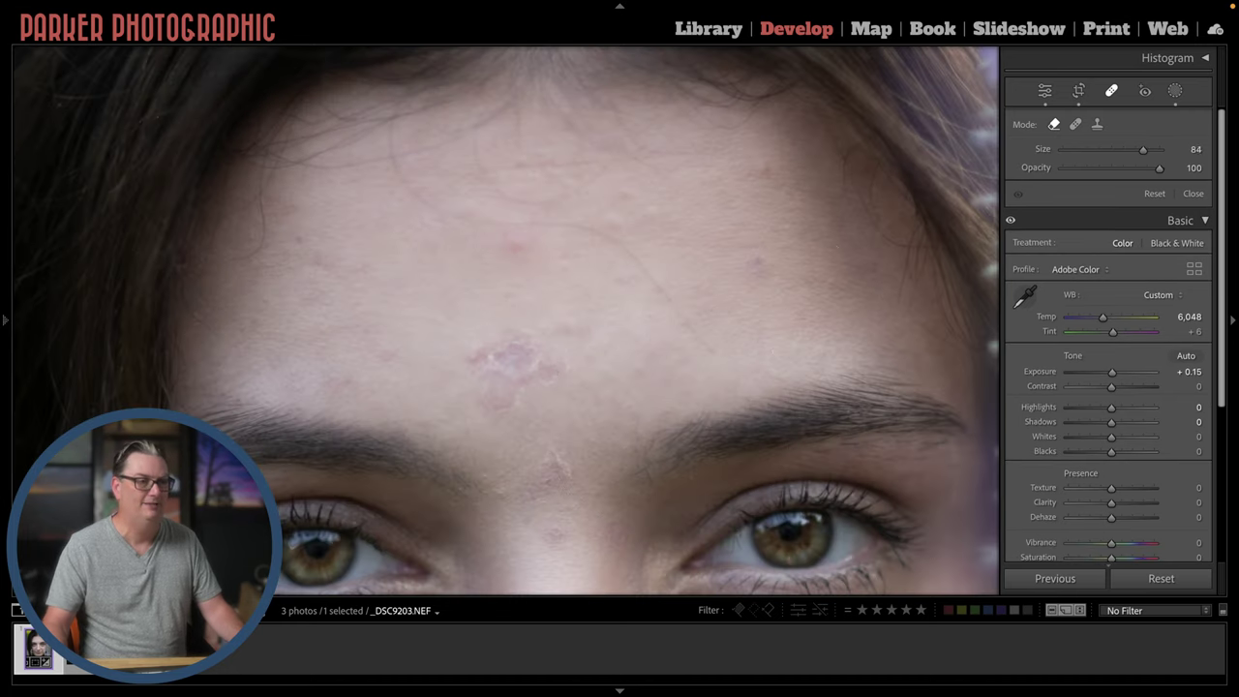
pyautogui.scroll(-2, 714, 281)
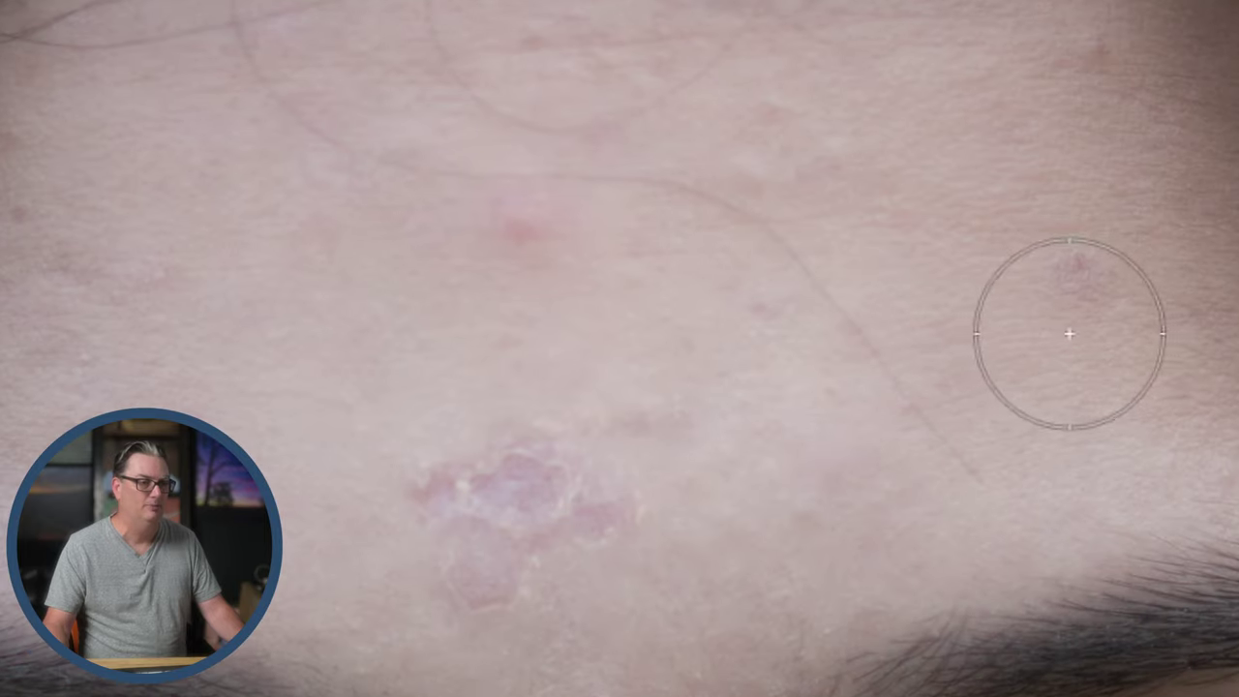
pyautogui.scroll(-4, 1068, 333)
pyautogui.scroll(4, 1071, 323)
pyautogui.scroll(1, 1074, 322)
pyautogui.scroll(-4, 1072, 320)
pyautogui.scroll(-1, 1077, 286)
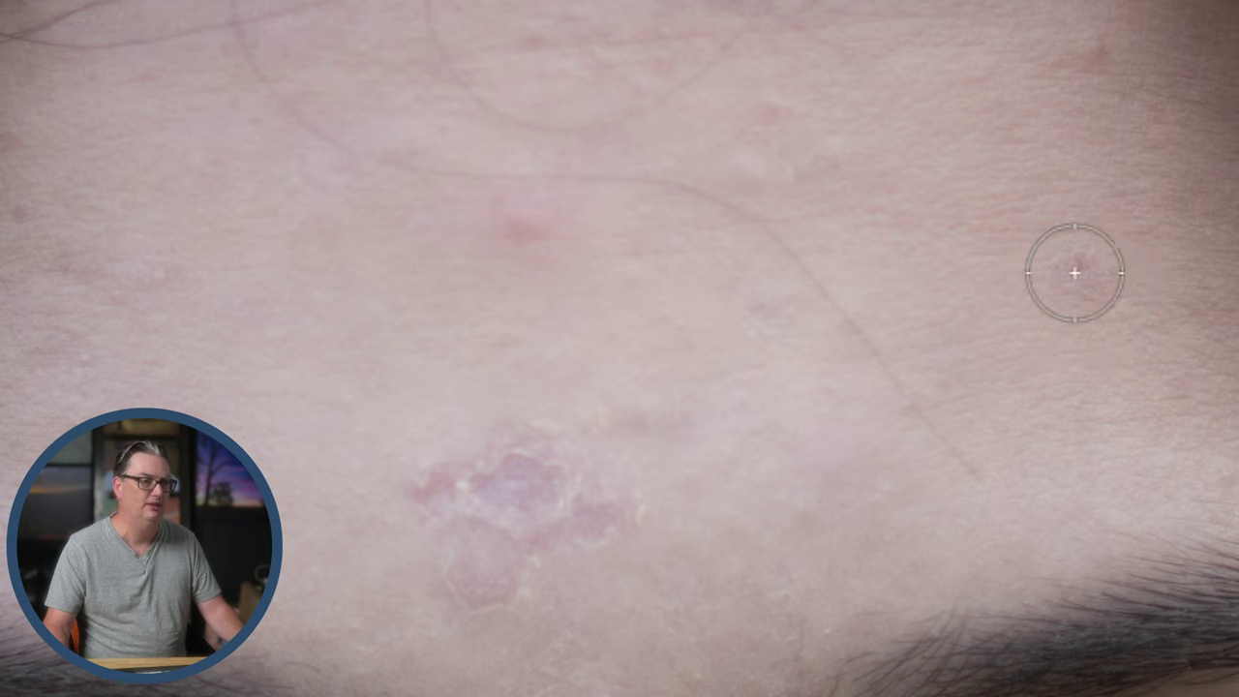
pyautogui.scroll(-1, 1076, 269)
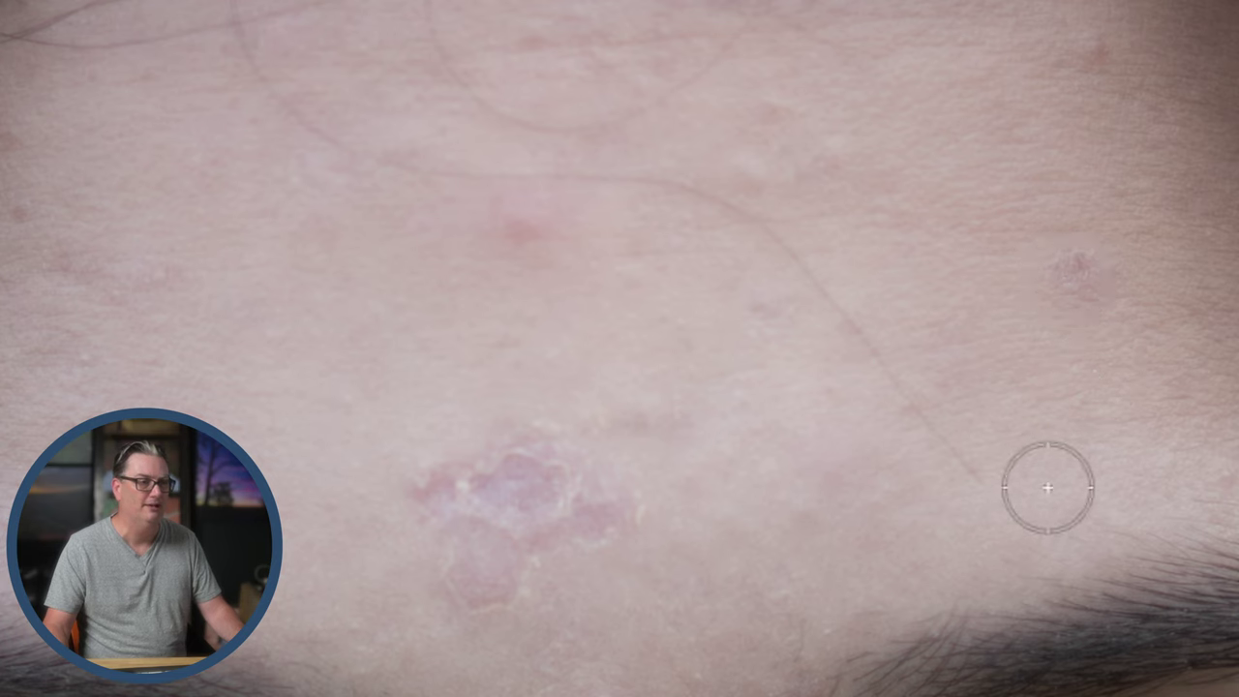
# With a smaller brush, erase the stray forehead hair and the large central blemish.
pyautogui.press('[')
pyautogui.press('[')
pyautogui.press('[')
pyautogui.press('[')
pyautogui.press('[')
pyautogui.moveTo(977, 478)
pyautogui.mouseDown()
pyautogui.moveTo(786, 244)
pyautogui.moveTo(733, 199)
pyautogui.moveTo(679, 172)
pyautogui.moveTo(410, 157)
pyautogui.moveTo(334, 139)
pyautogui.moveTo(237, 35)
pyautogui.mouseUp()
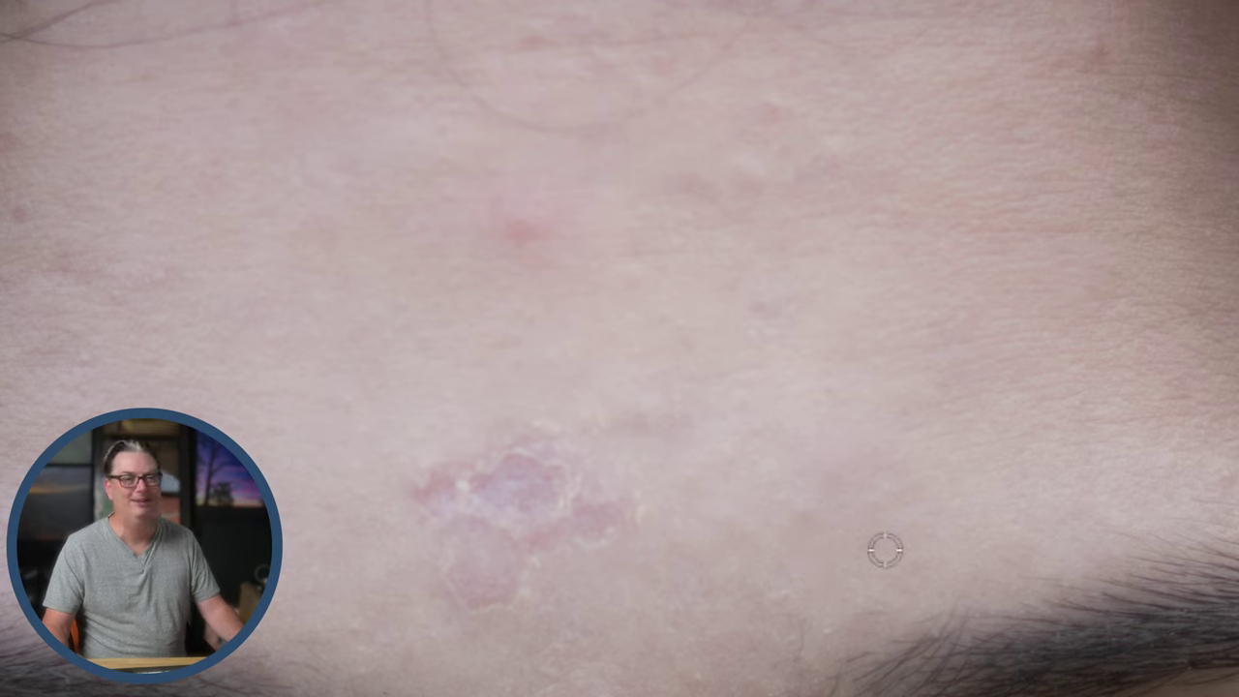
pyautogui.scroll(4, 603, 573)
pyautogui.scroll(2, 598, 547)
pyautogui.scroll(2, 551, 518)
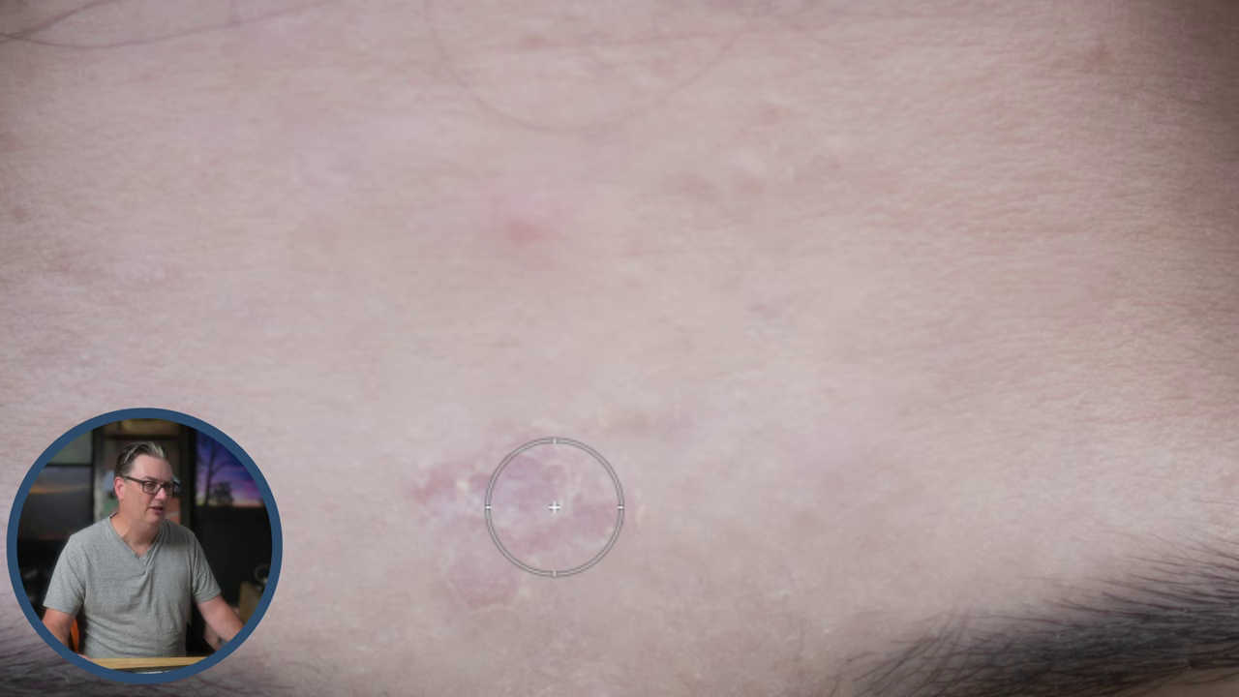
pyautogui.moveTo(539, 465)
pyautogui.mouseDown()
pyautogui.moveTo(430, 480)
pyautogui.moveTo(456, 569)
pyautogui.moveTo(507, 577)
pyautogui.moveTo(511, 518)
pyautogui.moveTo(591, 505)
pyautogui.moveTo(595, 458)
pyautogui.moveTo(669, 428)
pyautogui.mouseUp()
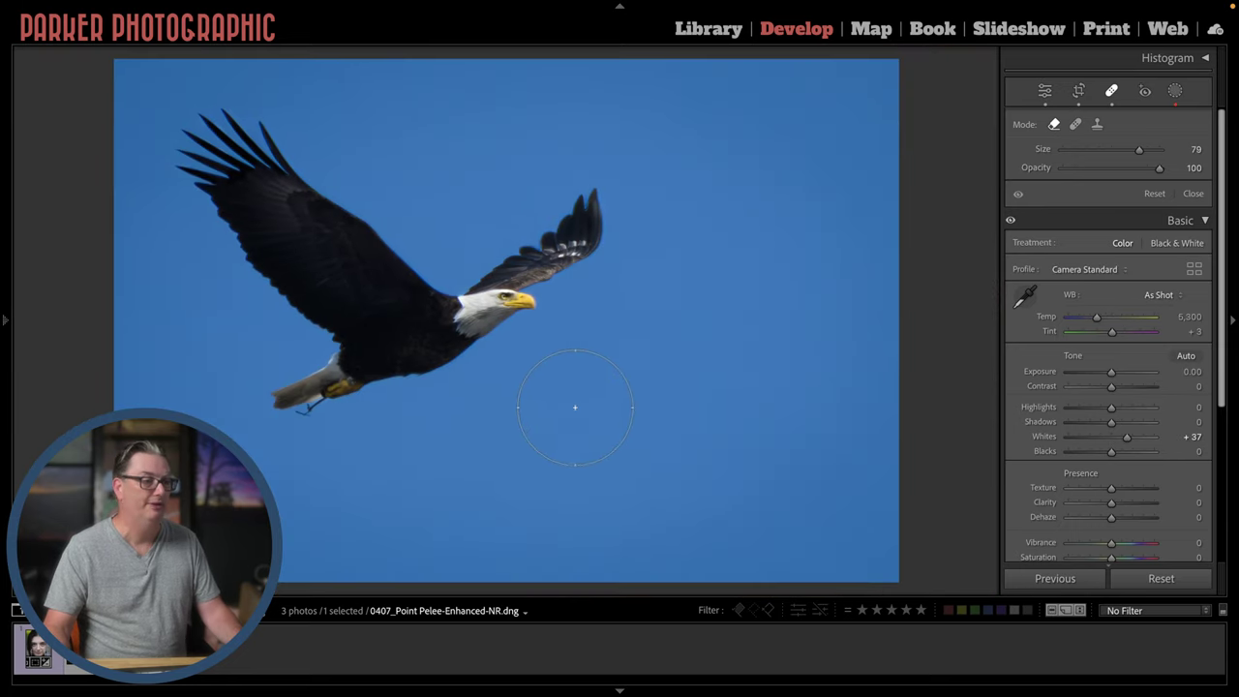
# With the brush at size 86, paint one stroke around the flying eagle to erase it.
pyautogui.scroll(-1, 570, 300)
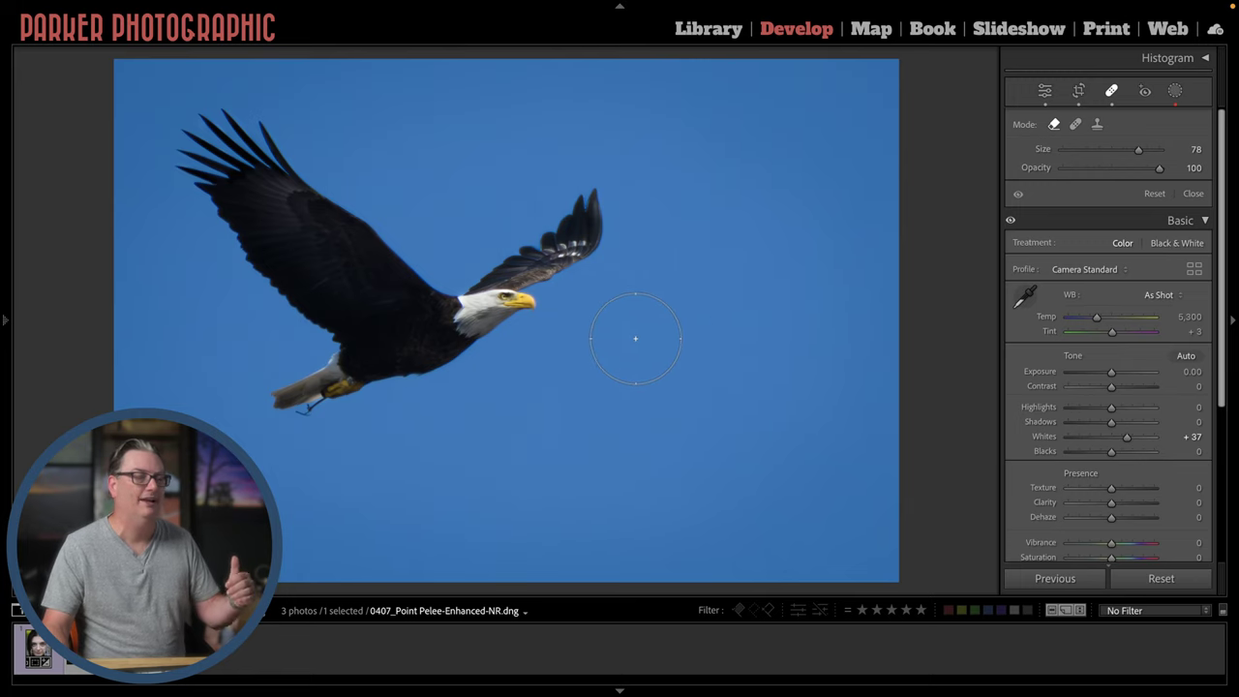
pyautogui.scroll(2, 628, 337)
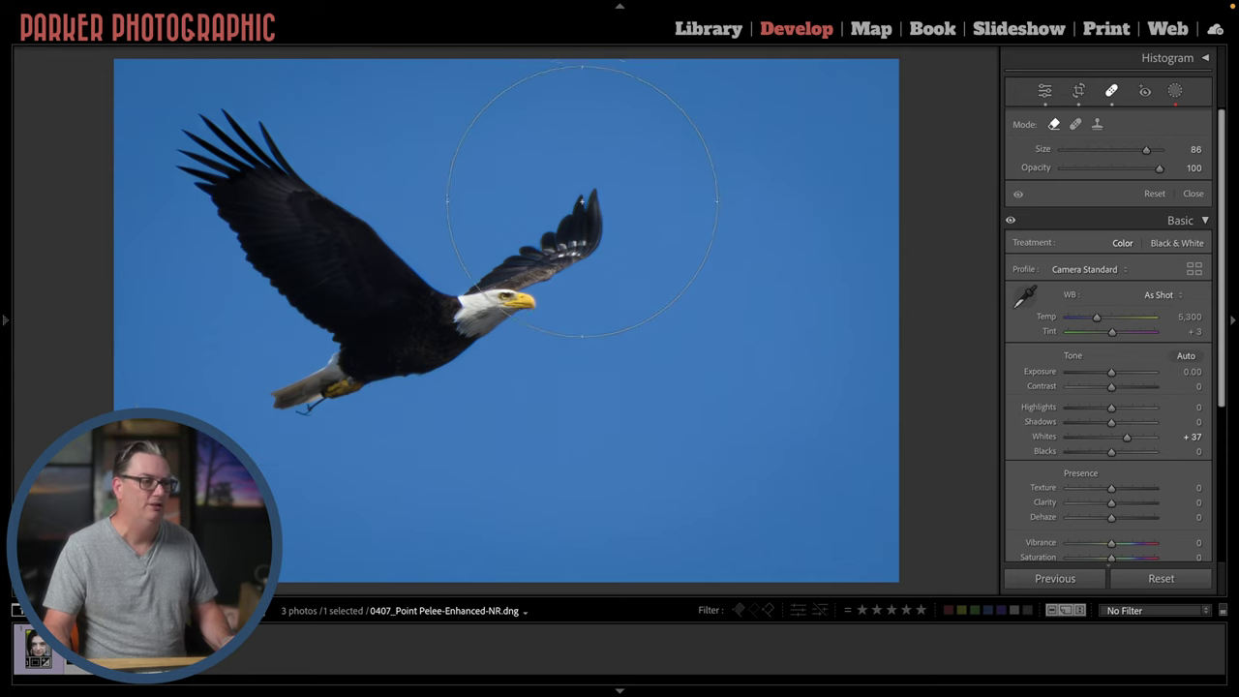
pyautogui.moveTo(580, 172)
pyautogui.mouseDown()
pyautogui.moveTo(393, 301)
pyautogui.moveTo(320, 174)
pyautogui.moveTo(143, 121)
pyautogui.mouseUp()
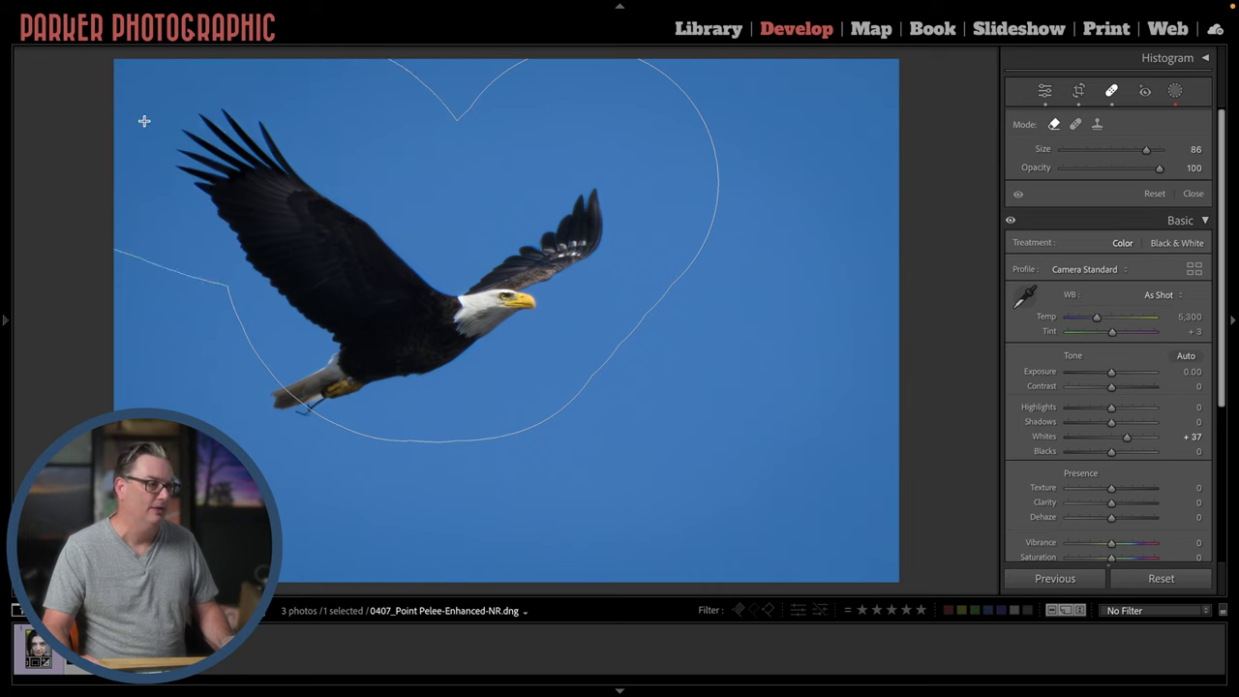
pyautogui.moveTo(167, 233)
pyautogui.mouseDown()
pyautogui.moveTo(219, 287)
pyautogui.moveTo(255, 359)
pyautogui.moveTo(338, 421)
pyautogui.moveTo(426, 419)
pyautogui.moveTo(448, 394)
pyautogui.moveTo(457, 341)
pyautogui.mouseUp()
pyautogui.moveTo(524, 316); pyautogui.dragTo(578, 245)
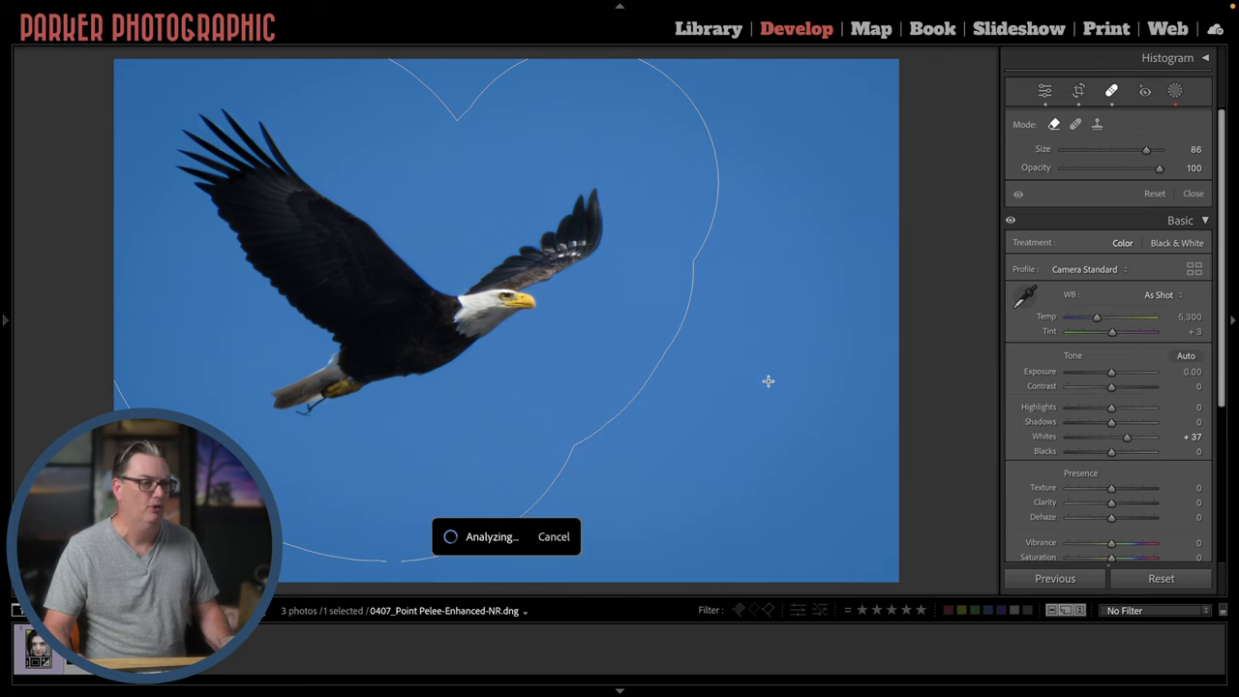